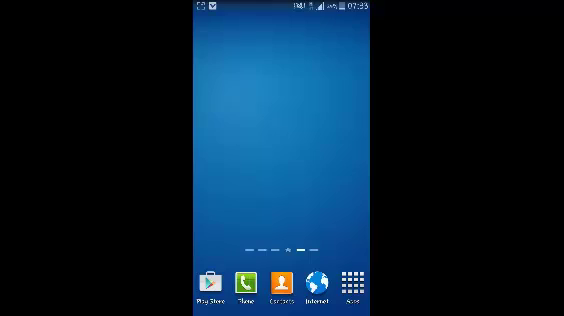
# Launch Chrome from the launcher's Google folder and open its Mobile bookmarks list
pyautogui.click(352, 284)
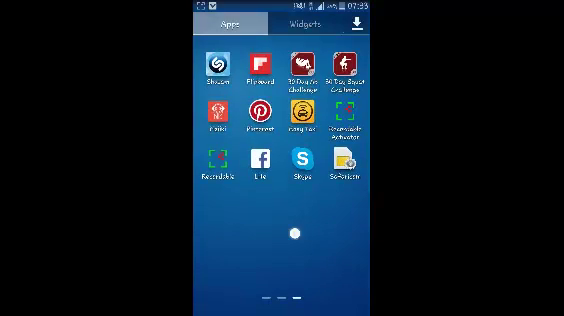
pyautogui.moveTo(293, 234)
pyautogui.mouseDown()
pyautogui.moveTo(220, 234)
pyautogui.moveTo(330, 243)
pyautogui.mouseUp()
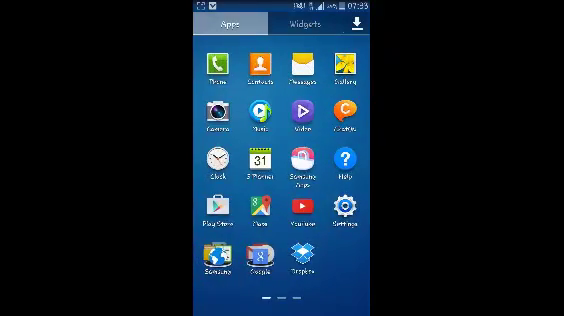
pyautogui.click(259, 261)
pyautogui.click(218, 289)
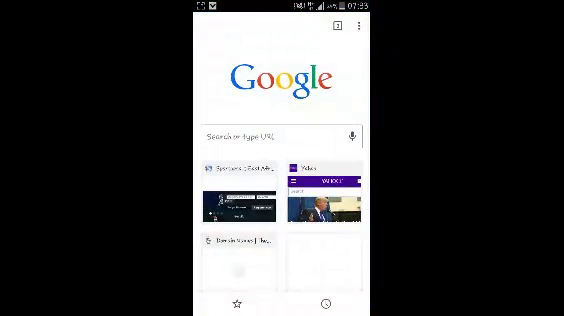
pyautogui.click(358, 25)
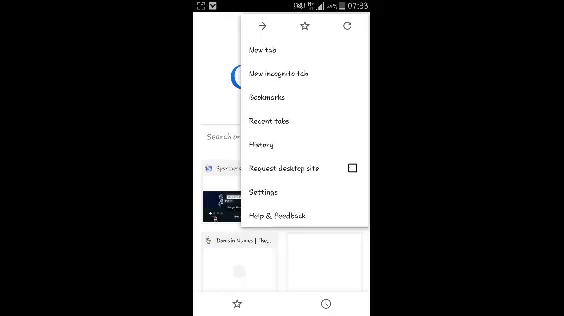
pyautogui.click(267, 97)
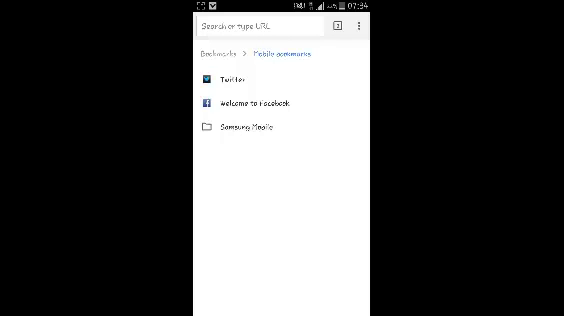
# Delete the Twitter bookmark and the Samsung Mobile folder, then go back to the new tab page
pyautogui.rightClick(235, 79)
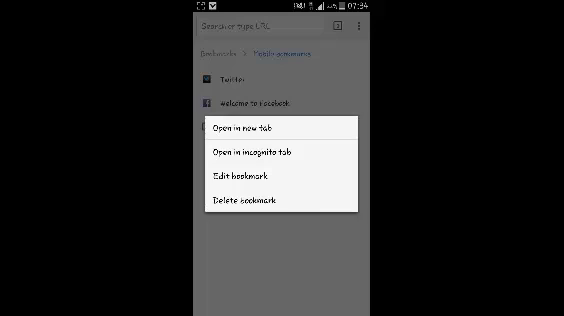
pyautogui.click(245, 199)
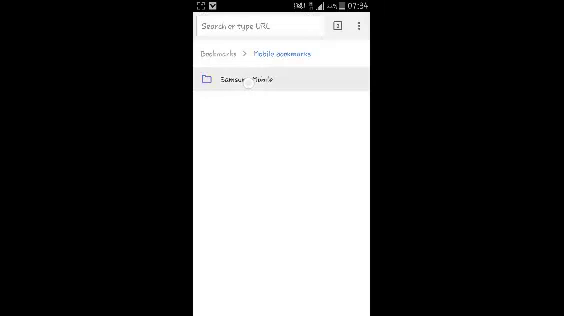
pyautogui.rightClick(245, 79)
pyautogui.click(238, 176)
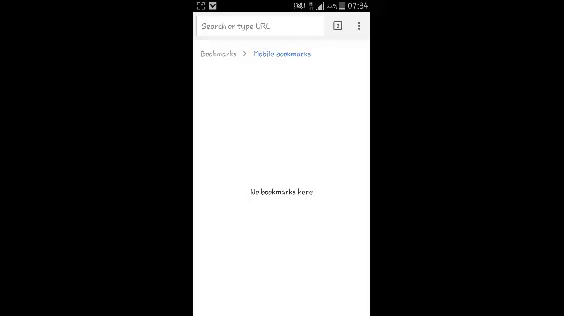
pyautogui.press('Escape')
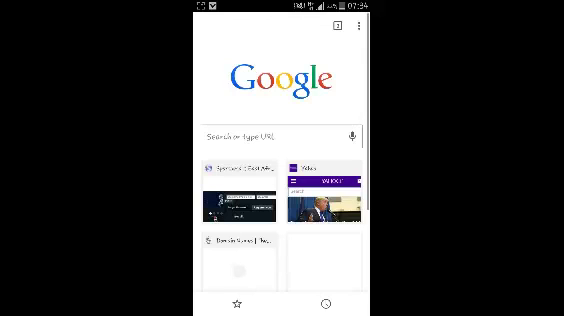